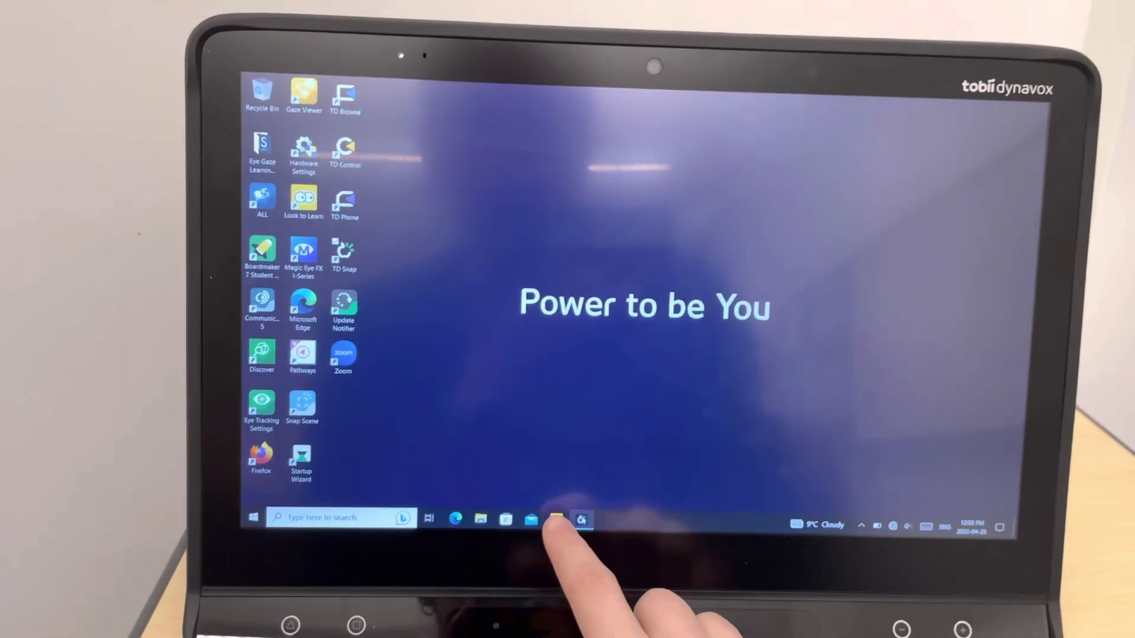
# Open Look to Learn's Shoot activity, play one round, then exit to its start screen.
pyautogui.click(555, 520)
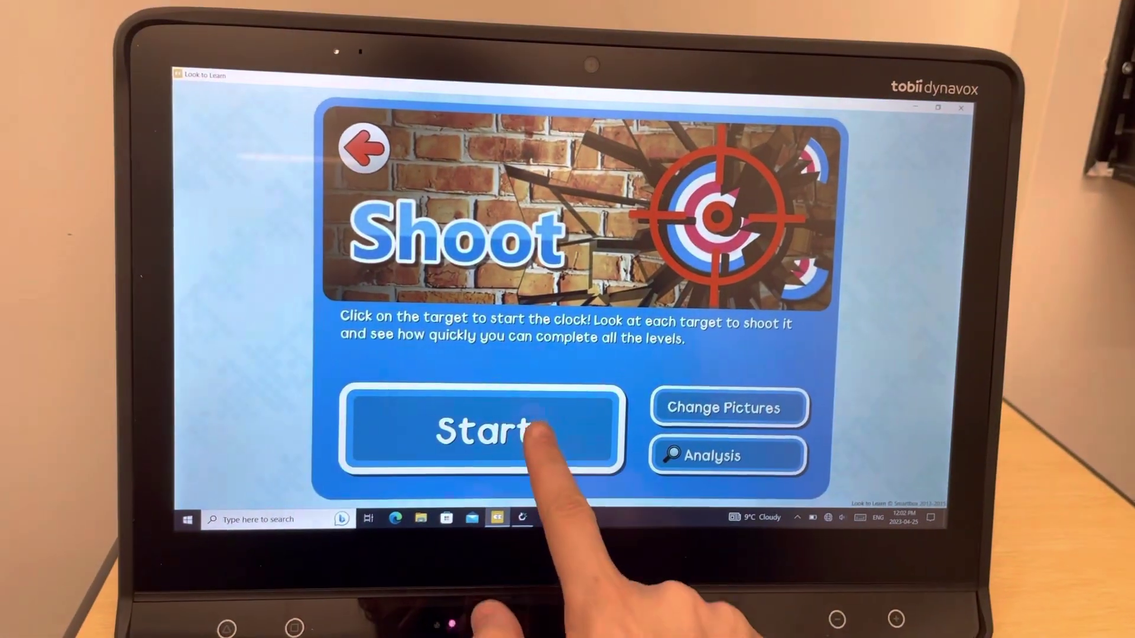
pyautogui.click(533, 433)
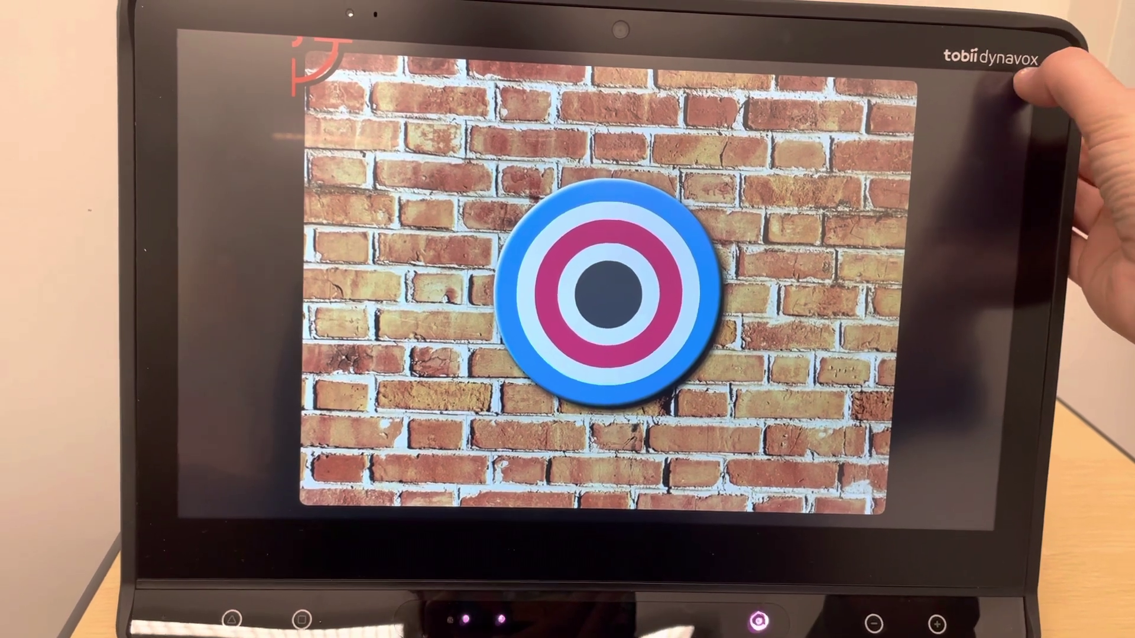
pyautogui.click(1021, 76)
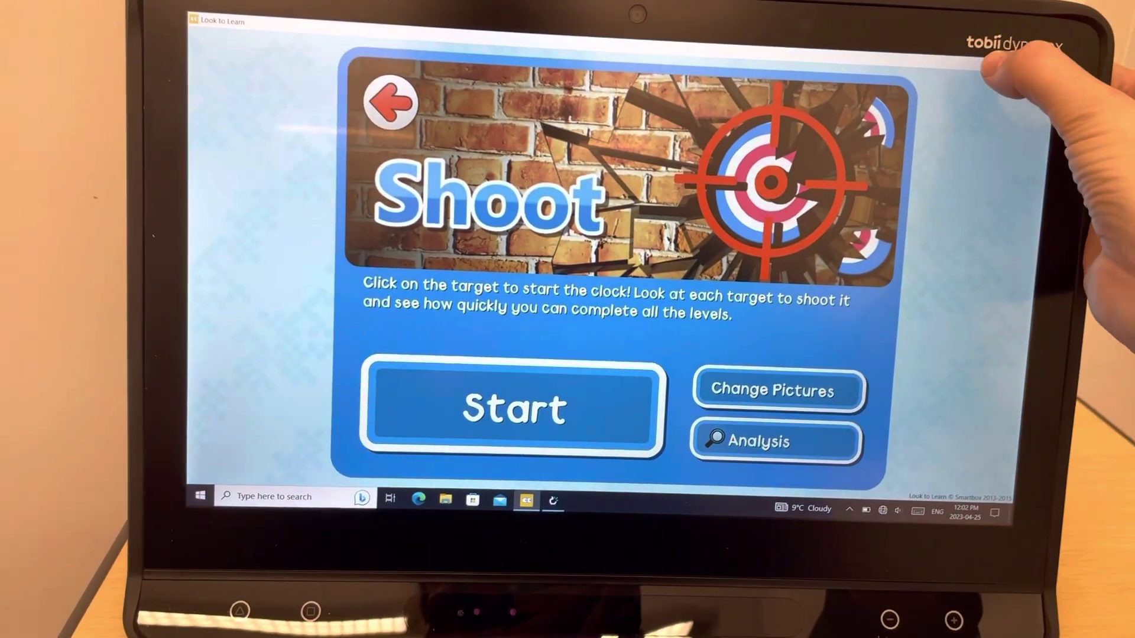
# Close Look to Learn and launch TD Control from its desktop shortcut menu.
pyautogui.click(1020, 66)
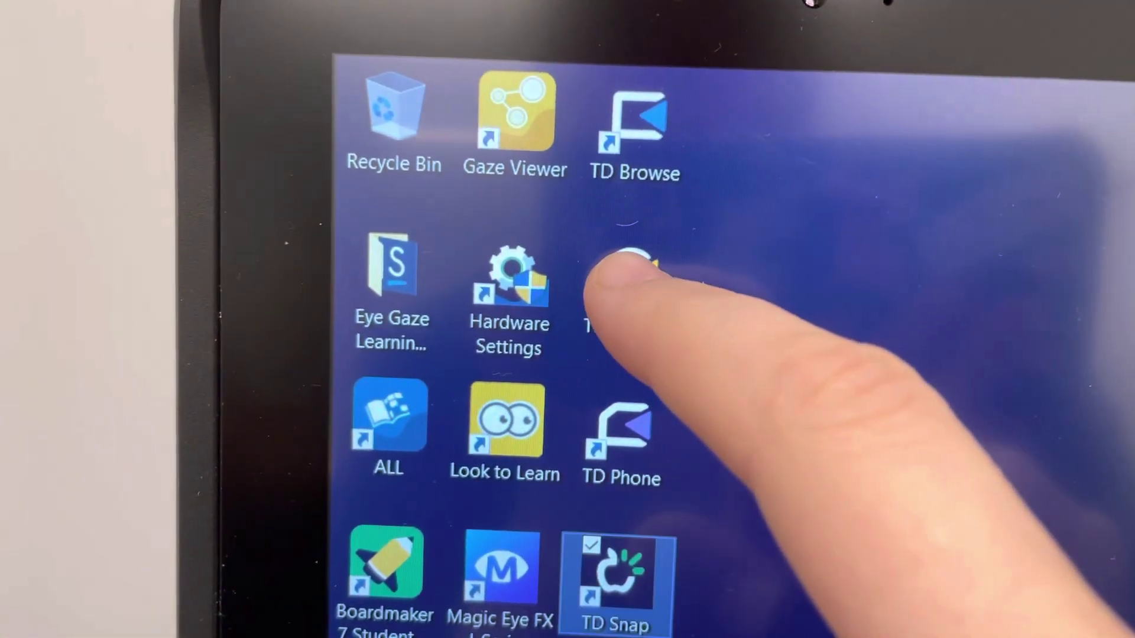
pyautogui.rightClick(626, 276)
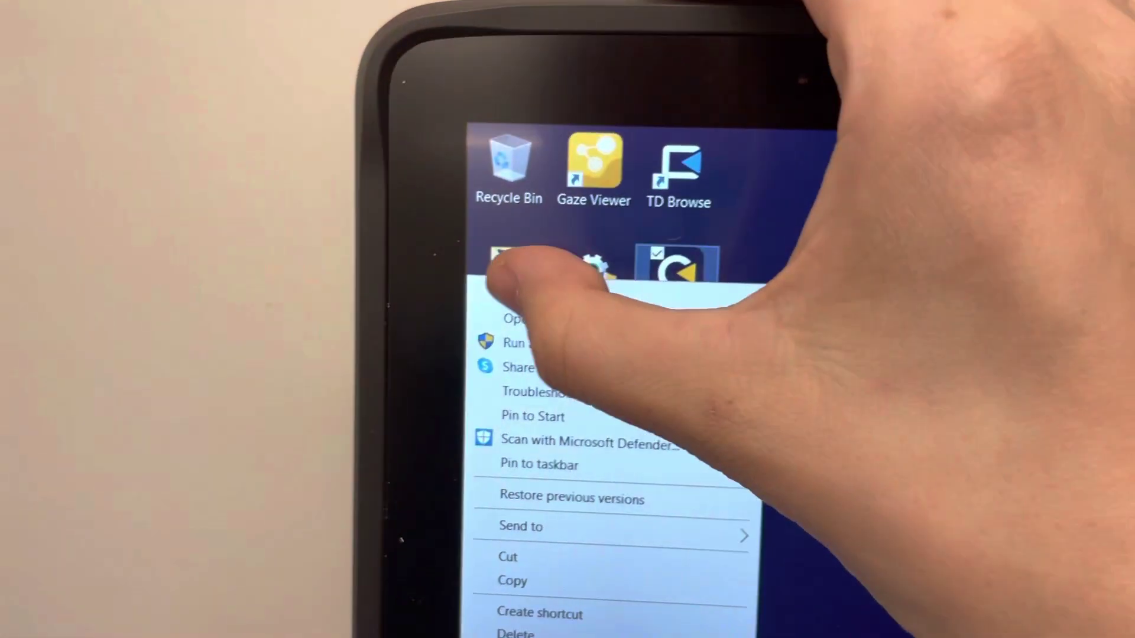
pyautogui.click(510, 240)
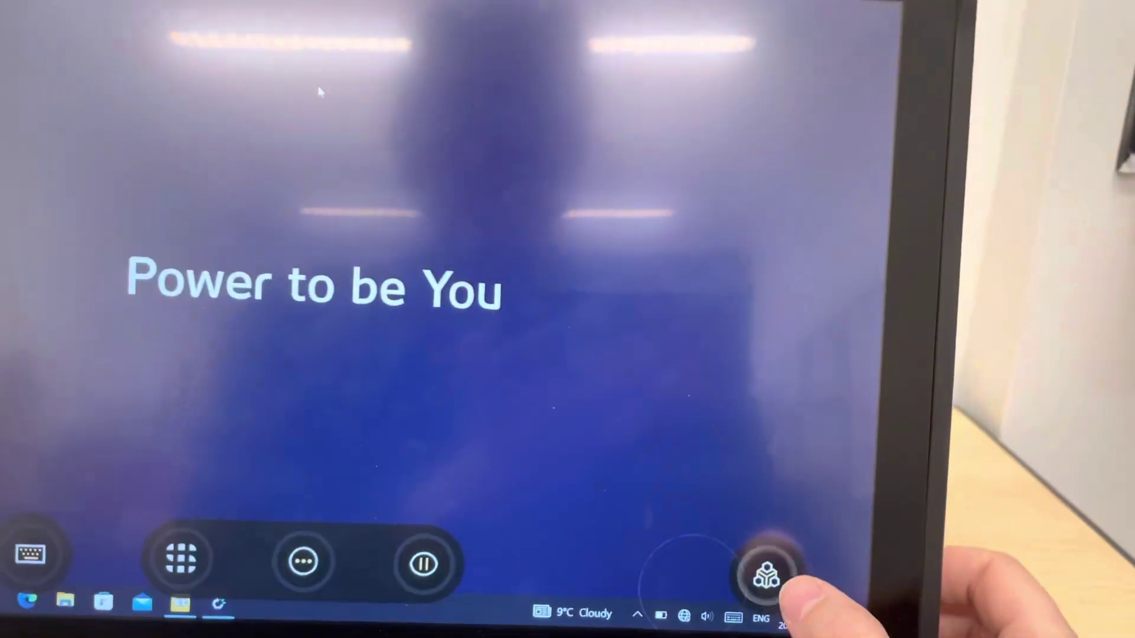
# Set TD Control's click mode to repetitive click from the bottom-right click options.
pyautogui.click(767, 577)
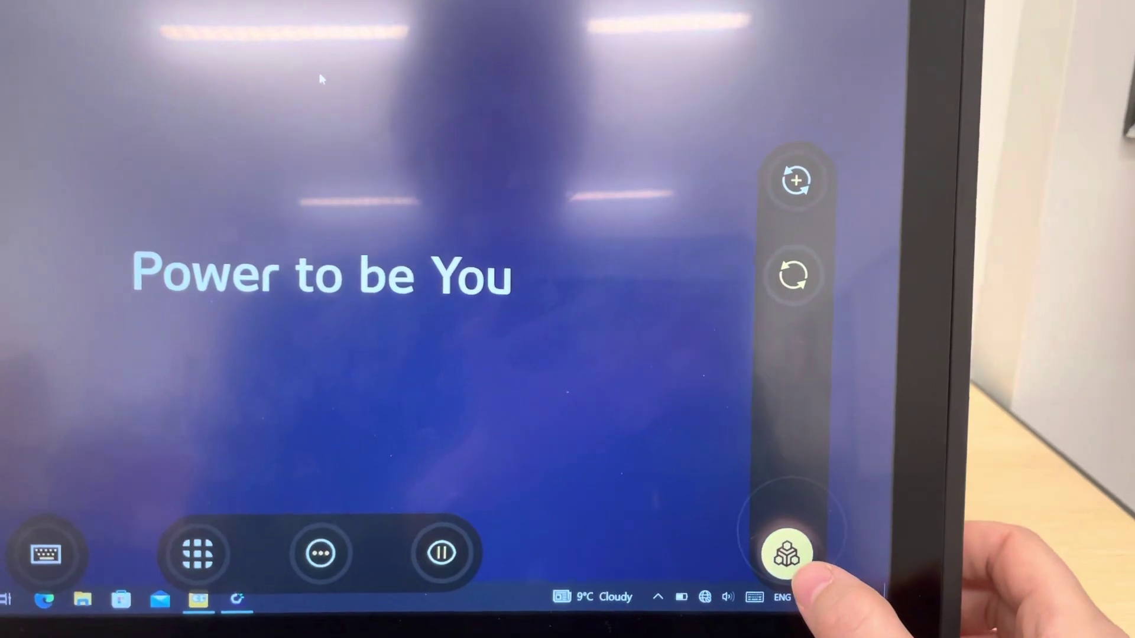
pyautogui.click(791, 275)
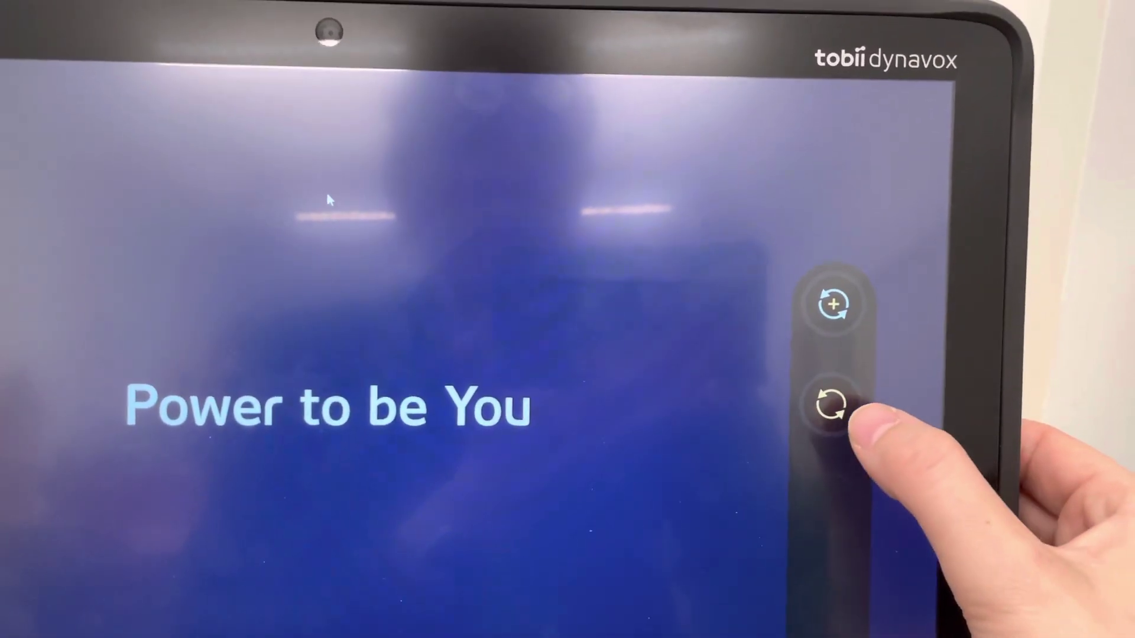
pyautogui.click(816, 405)
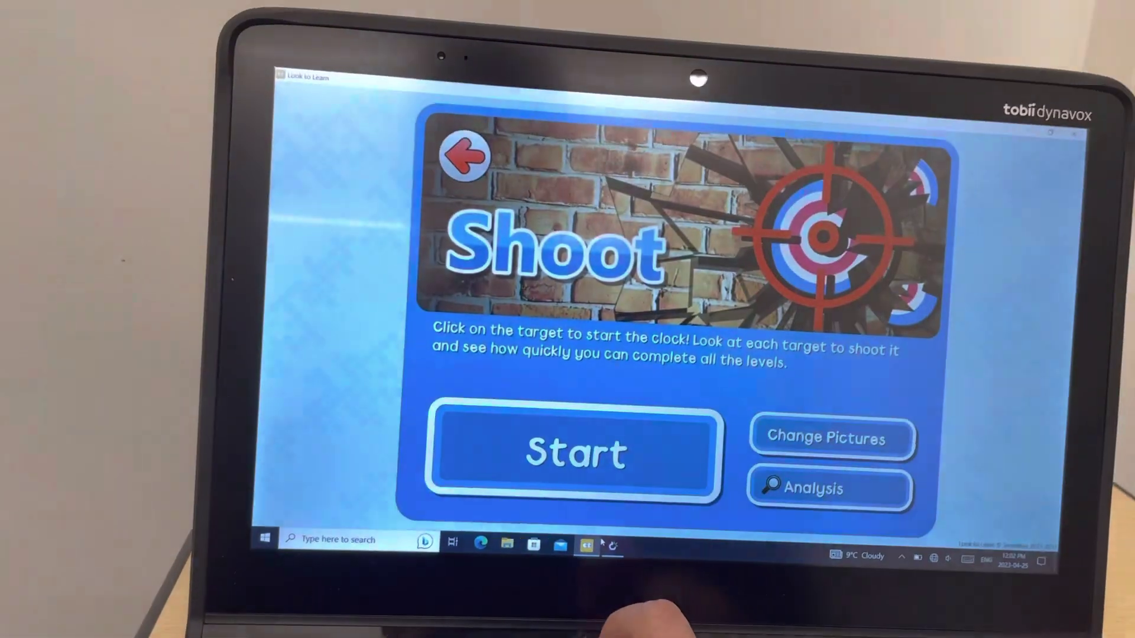
# Start the Shoot game again so the red target tracks eye gaze.
pyautogui.click(577, 455)
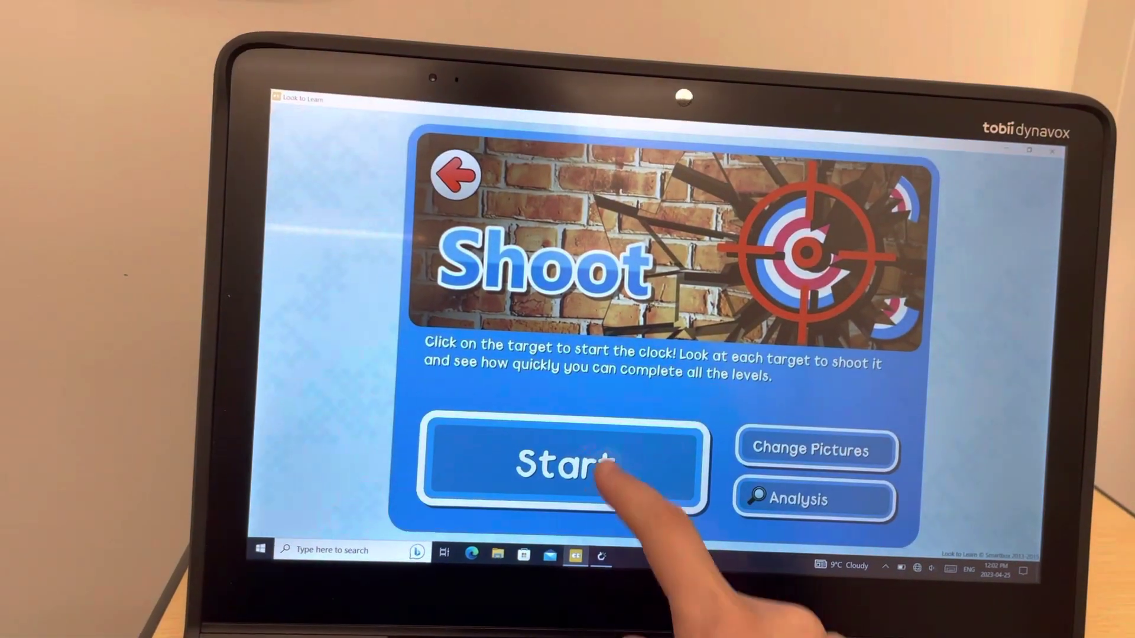